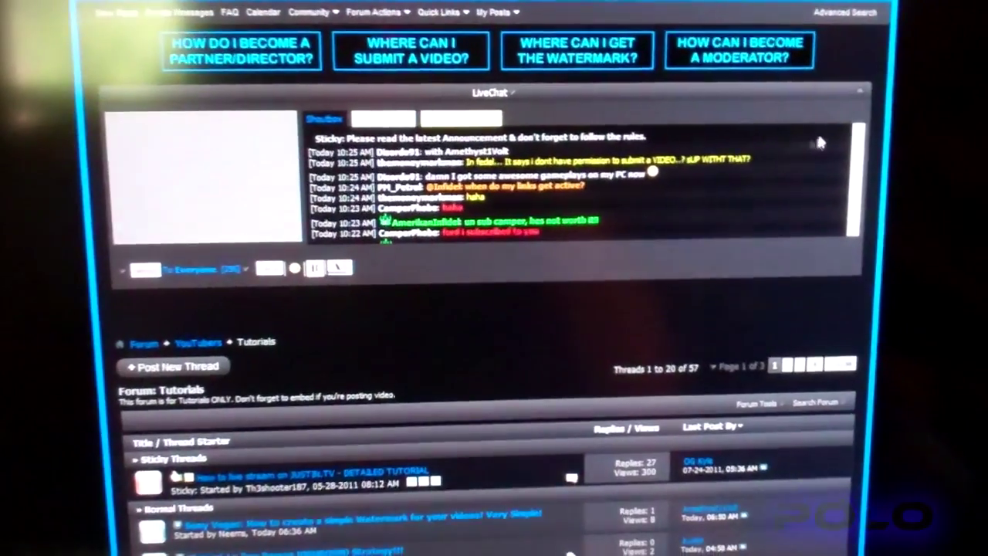
{"action": "scroll", "coordinate": [544, 192], "scroll_direction": "up", "scroll_amount": 3}
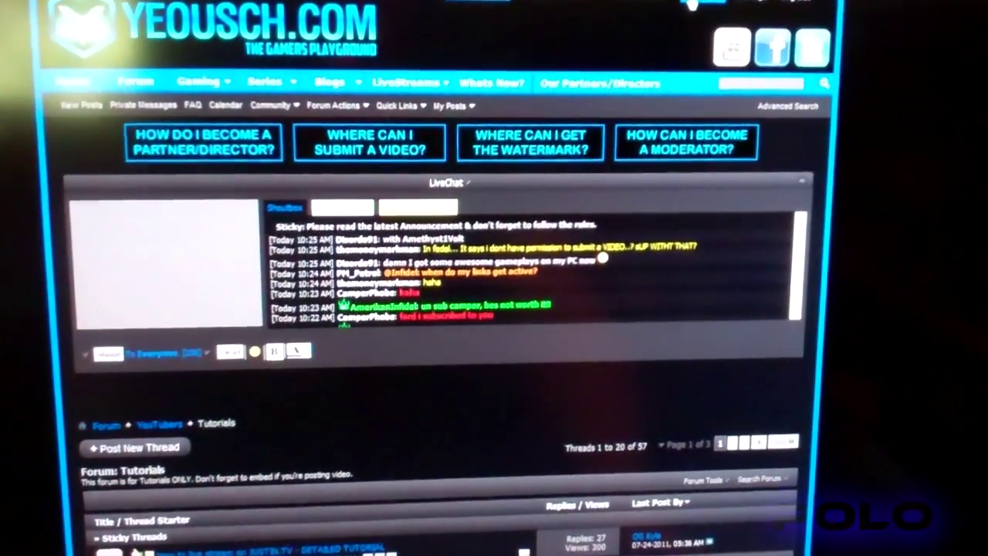
{"action": "left_click", "coordinate": [603, 259]}
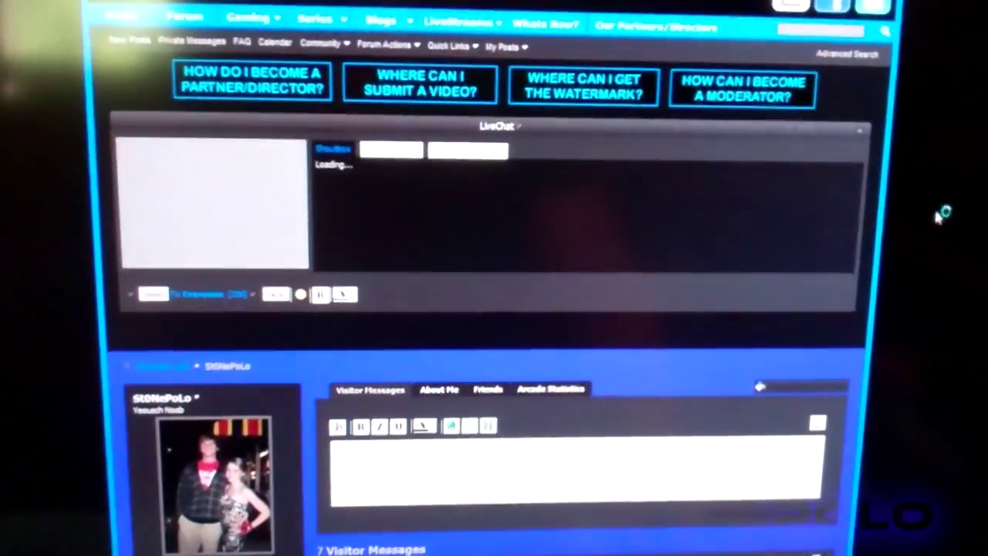
{"action": "scroll", "coordinate": [494, 278], "scroll_direction": "down", "scroll_amount": 3}
{"action": "scroll", "coordinate": [949, 208], "scroll_direction": "down", "scroll_amount": 5}
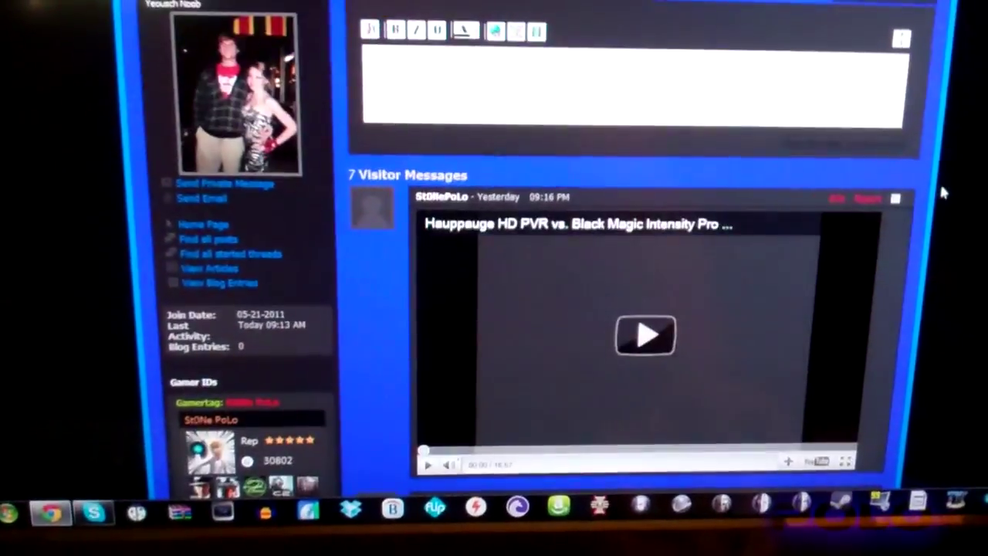
{"action": "scroll", "coordinate": [948, 209], "scroll_direction": "down", "scroll_amount": 5}
{"action": "scroll", "coordinate": [948, 217], "scroll_direction": "down", "scroll_amount": 3}
{"action": "scroll", "coordinate": [948, 220], "scroll_direction": "down", "scroll_amount": 3}
{"action": "scroll", "coordinate": [949, 224], "scroll_direction": "down", "scroll_amount": 4}
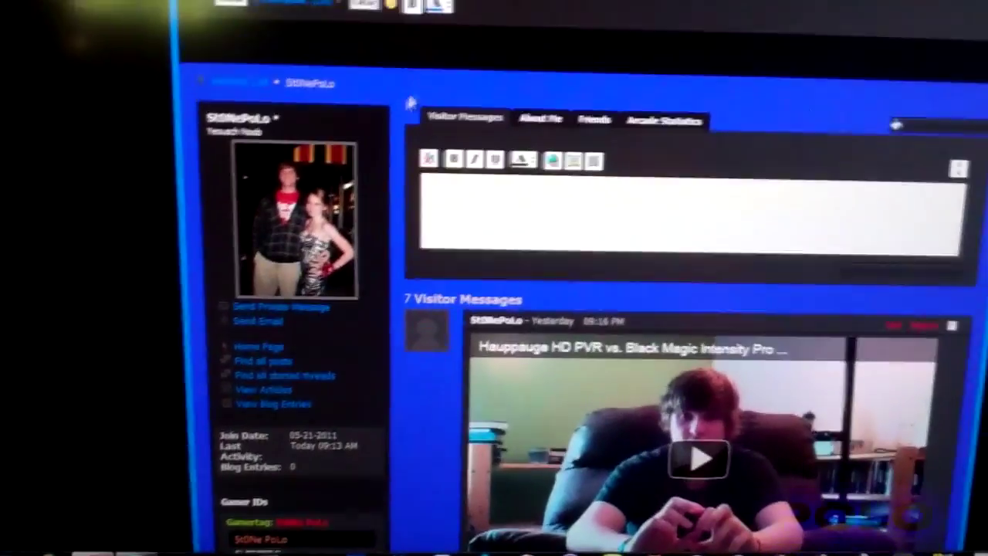
{"action": "scroll", "coordinate": [407, 52], "scroll_direction": "up", "scroll_amount": 1}
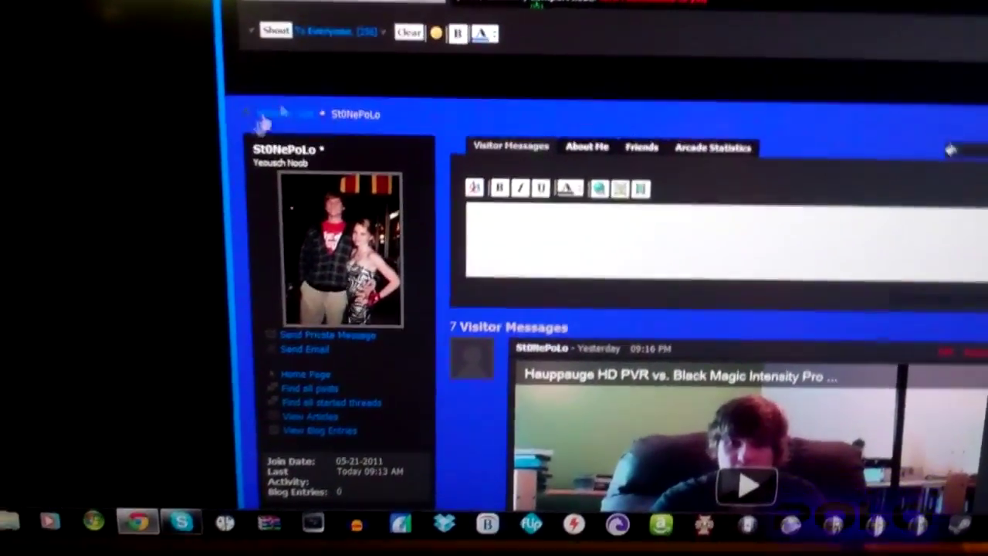